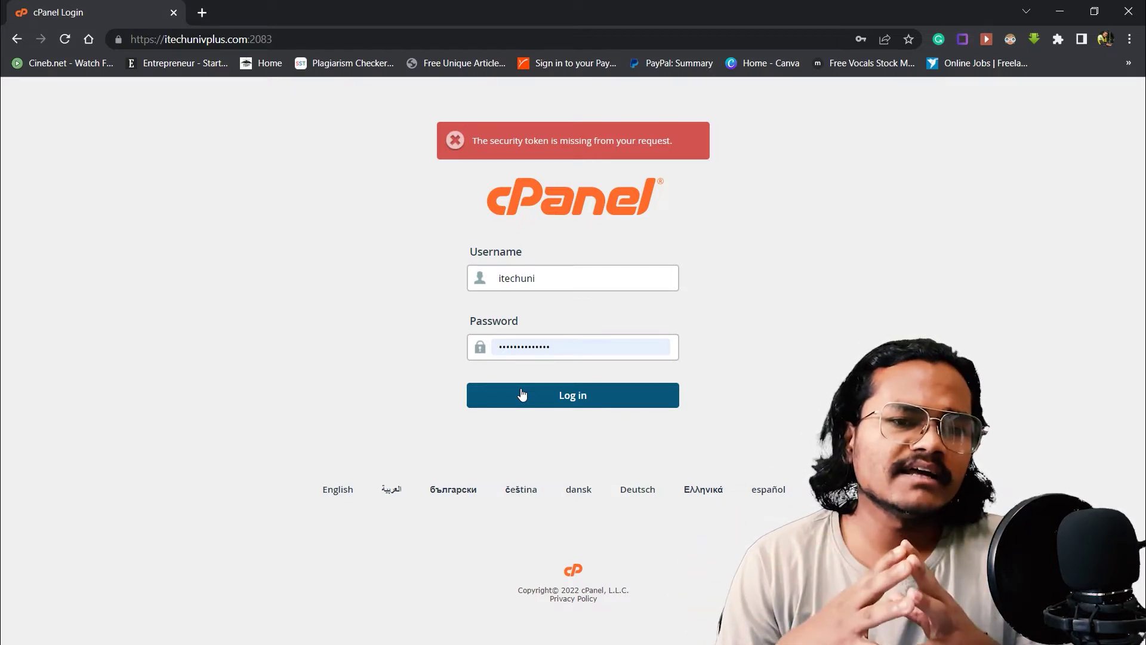
Log in to the itechunivplus.com hosting account with the credentials already filled in
click(521, 394)
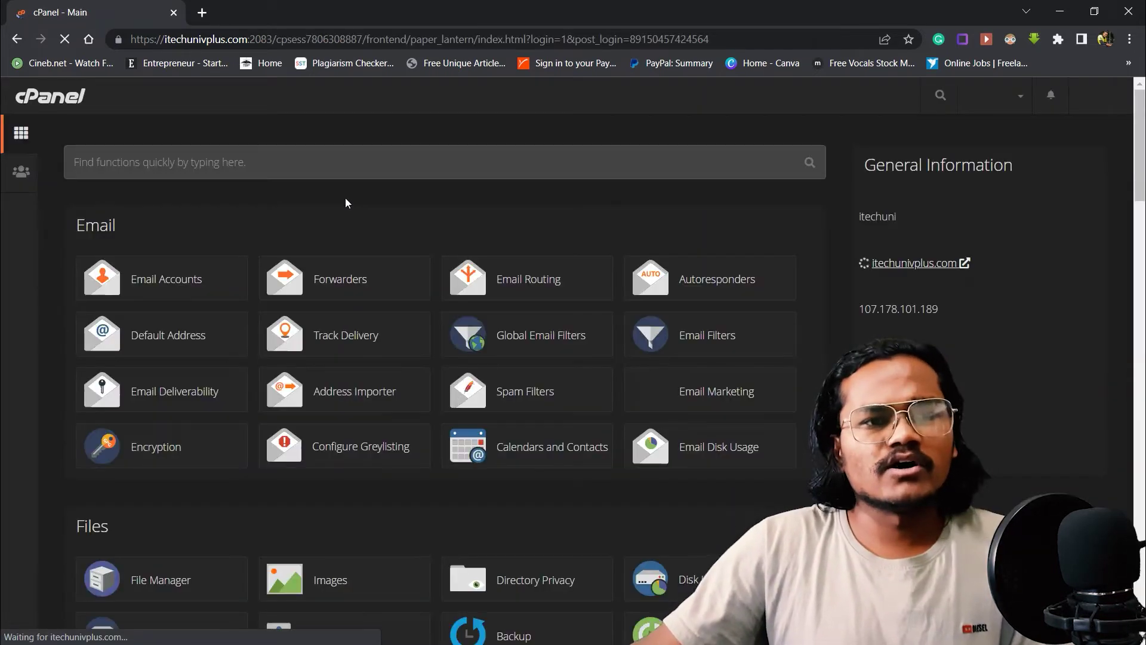
scroll(335, 186, down, 1)
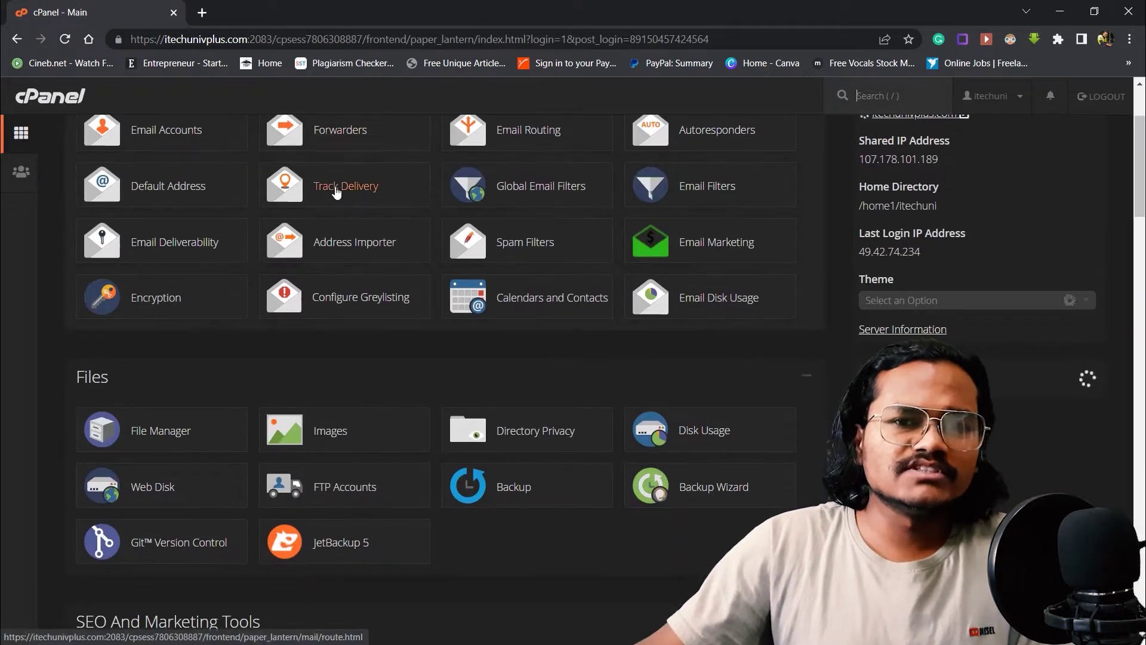
scroll(335, 187, up, 3)
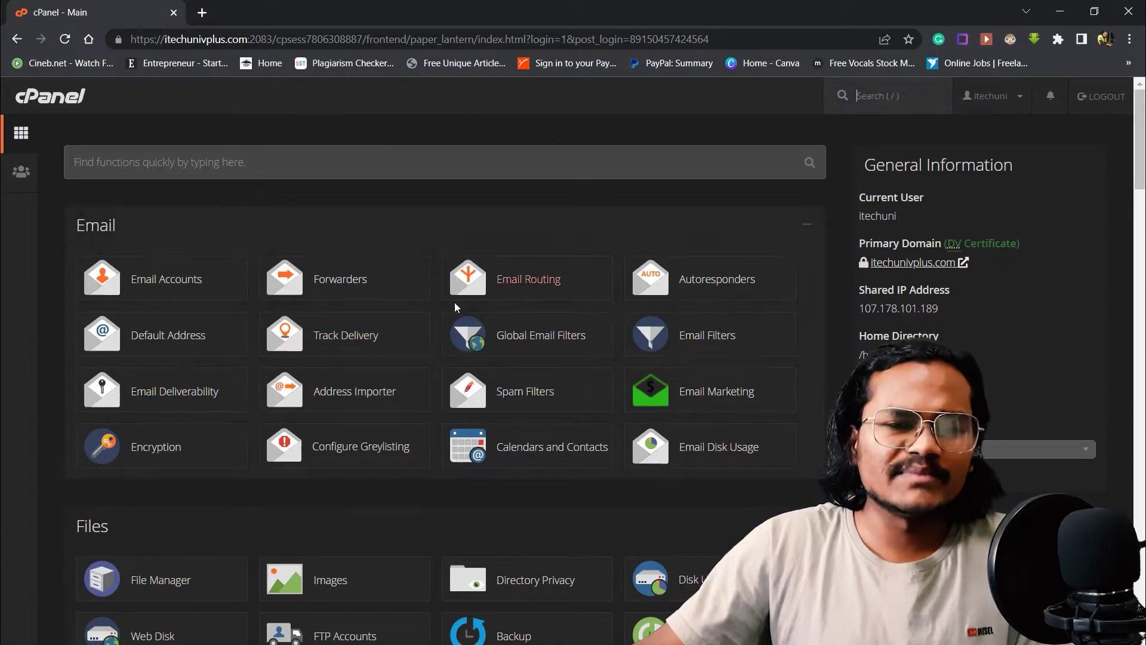
Find the Subdomains tool by searching for "sub" and open it
scroll(454, 302, down, 5)
scroll(454, 302, down, 10)
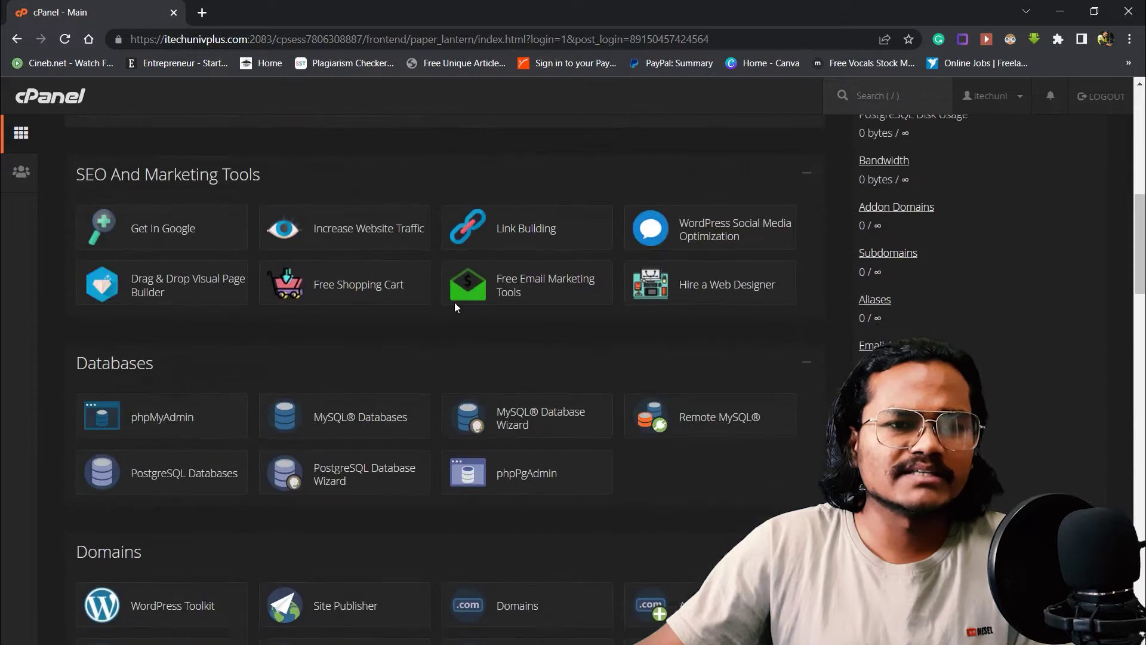
scroll(454, 302, up, 14)
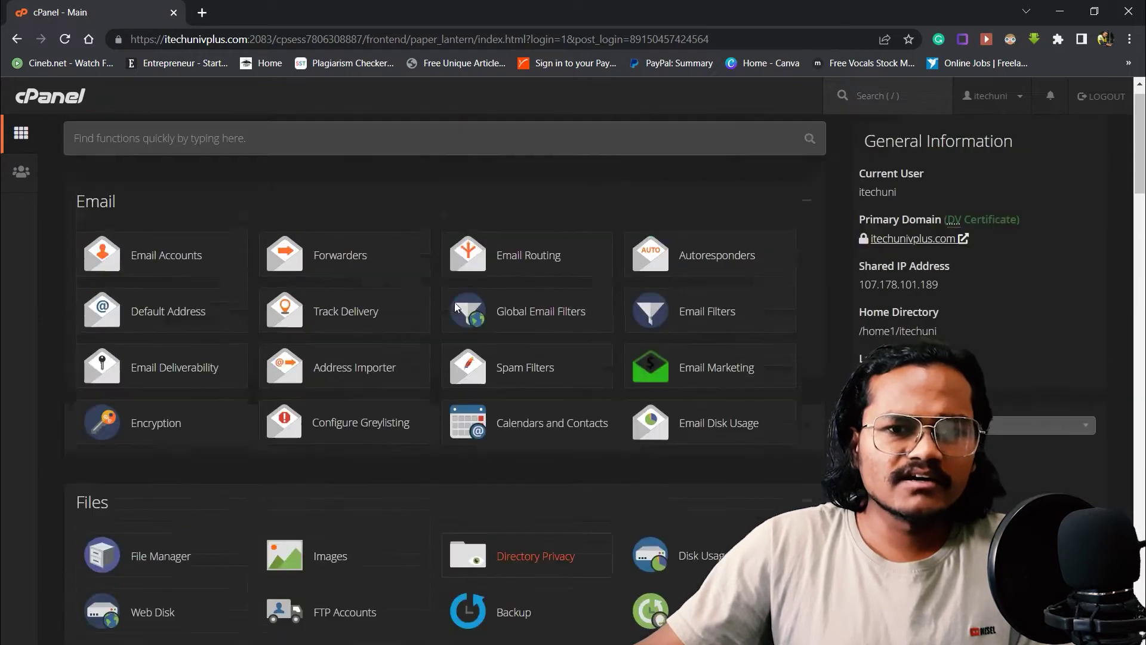
scroll(453, 302, down, 8)
scroll(454, 303, down, 8)
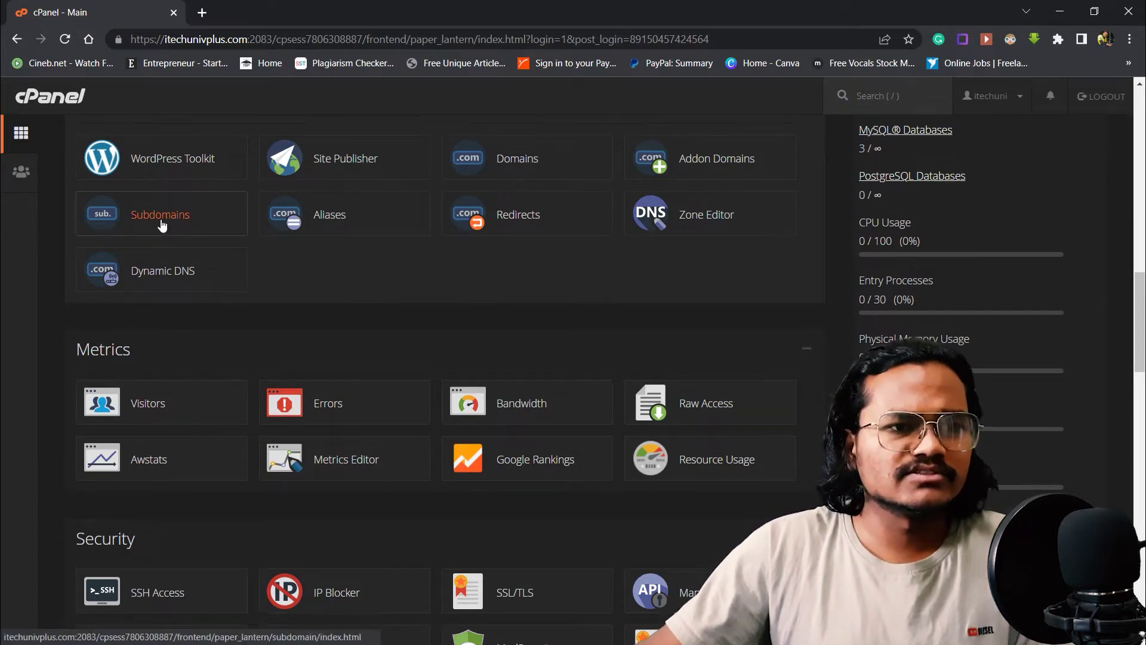
scroll(160, 224, up, 1)
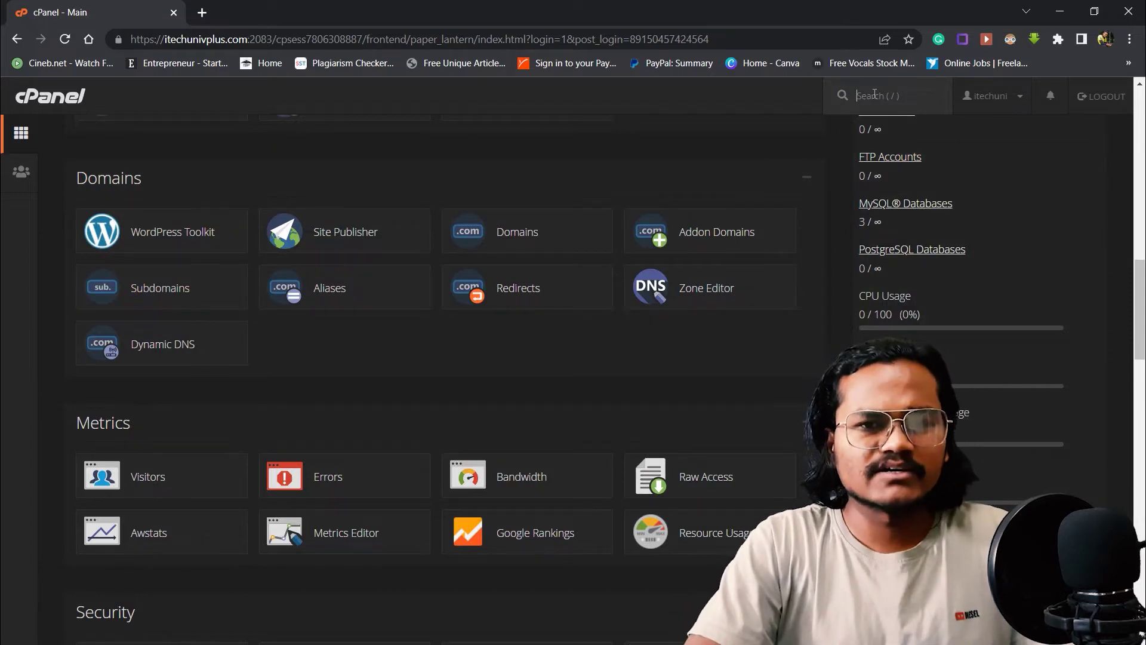
text(sub)
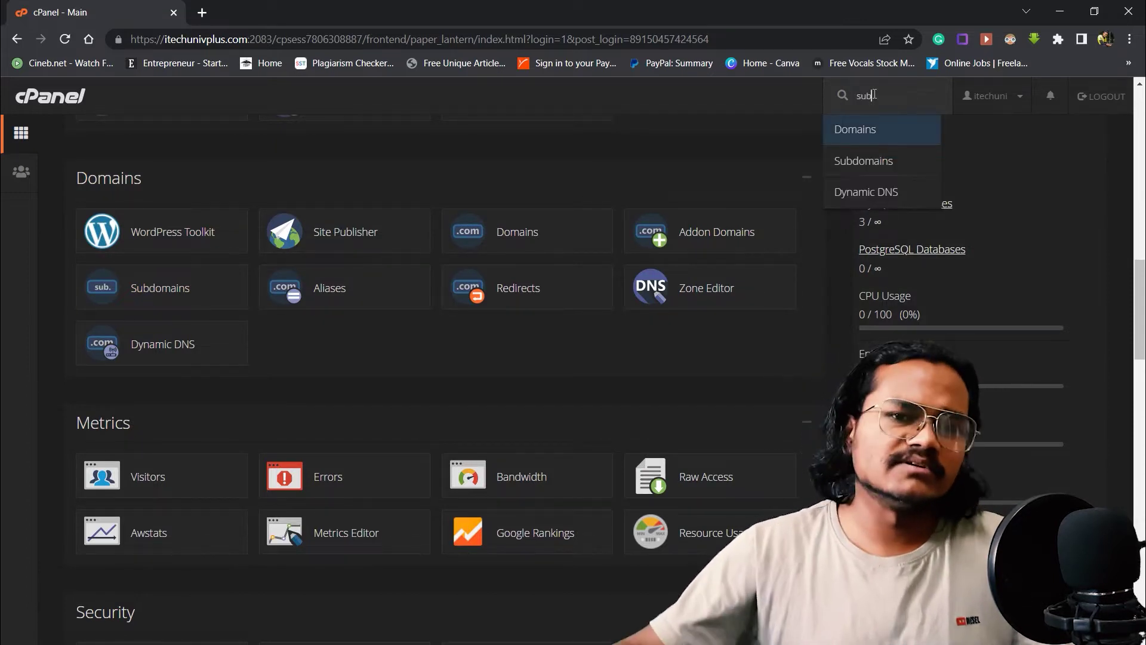
click(908, 166)
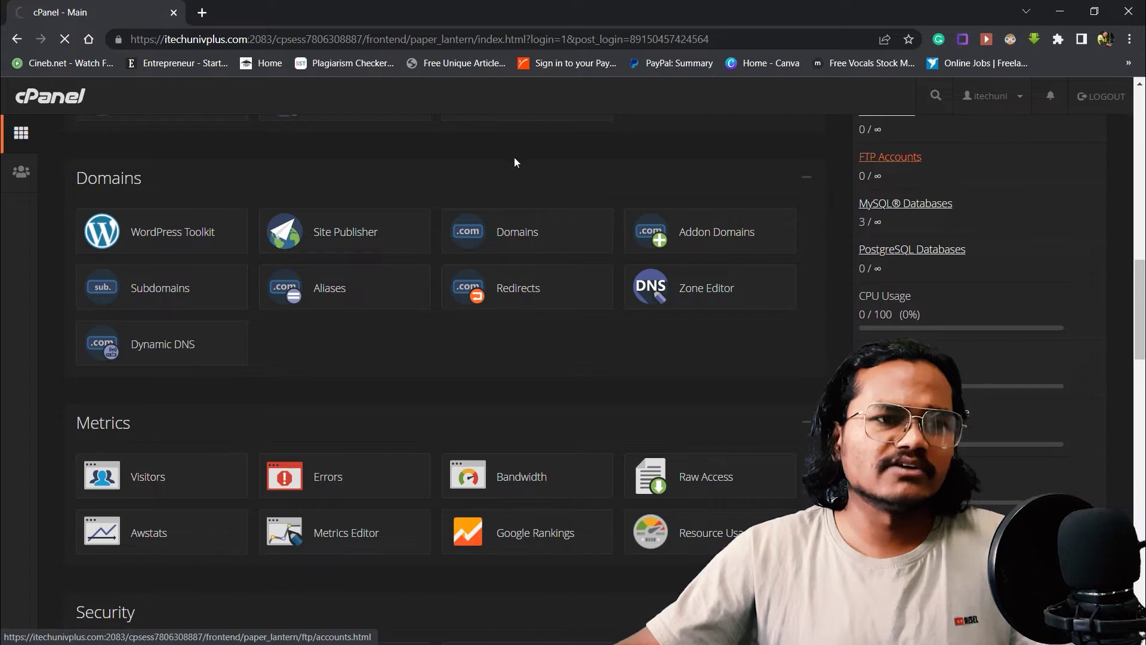
Create the subdomain "blog" under the domain itechunivplus.com, then return to the Subdomains page
scroll(437, 162, down, 1)
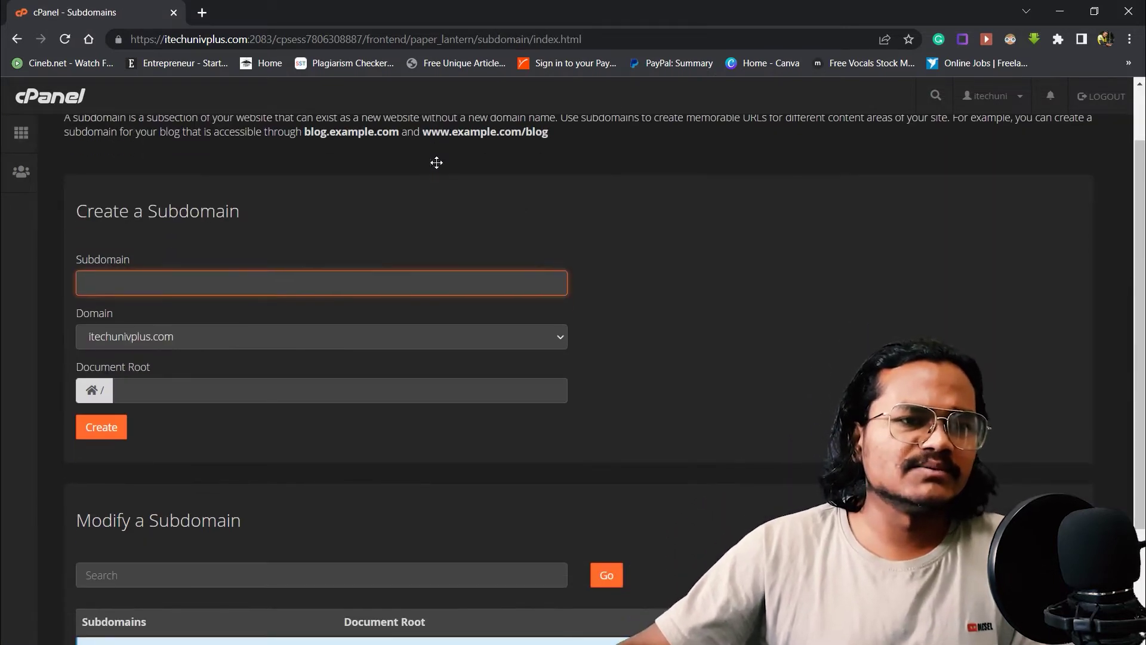
scroll(142, 194, up, 1)
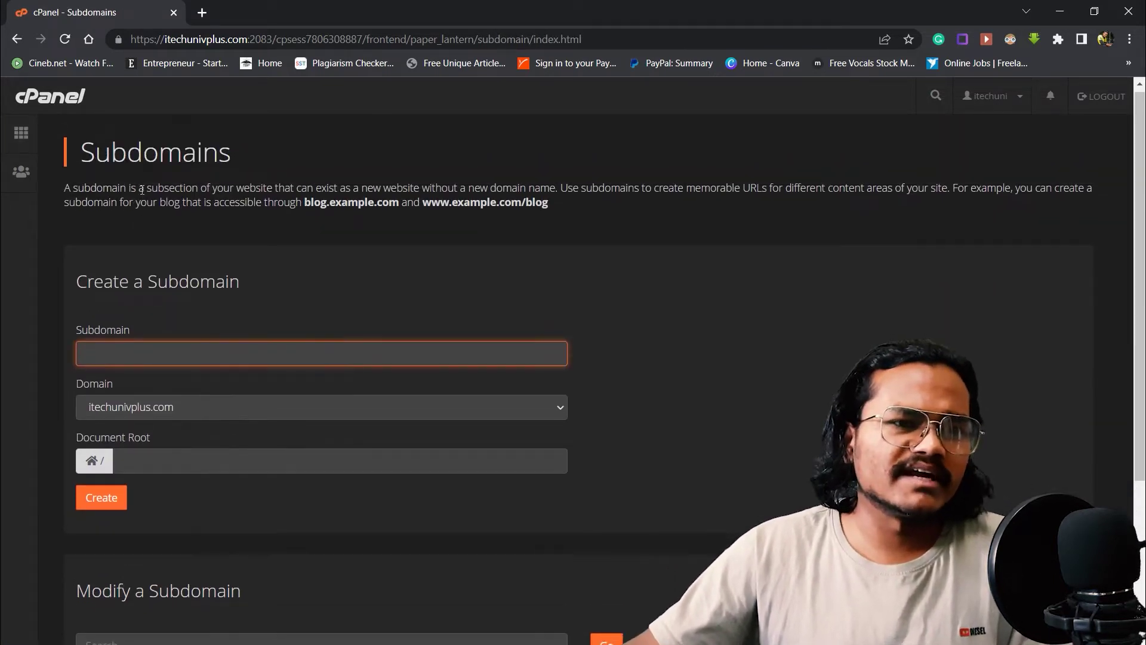
scroll(142, 191, down, 1)
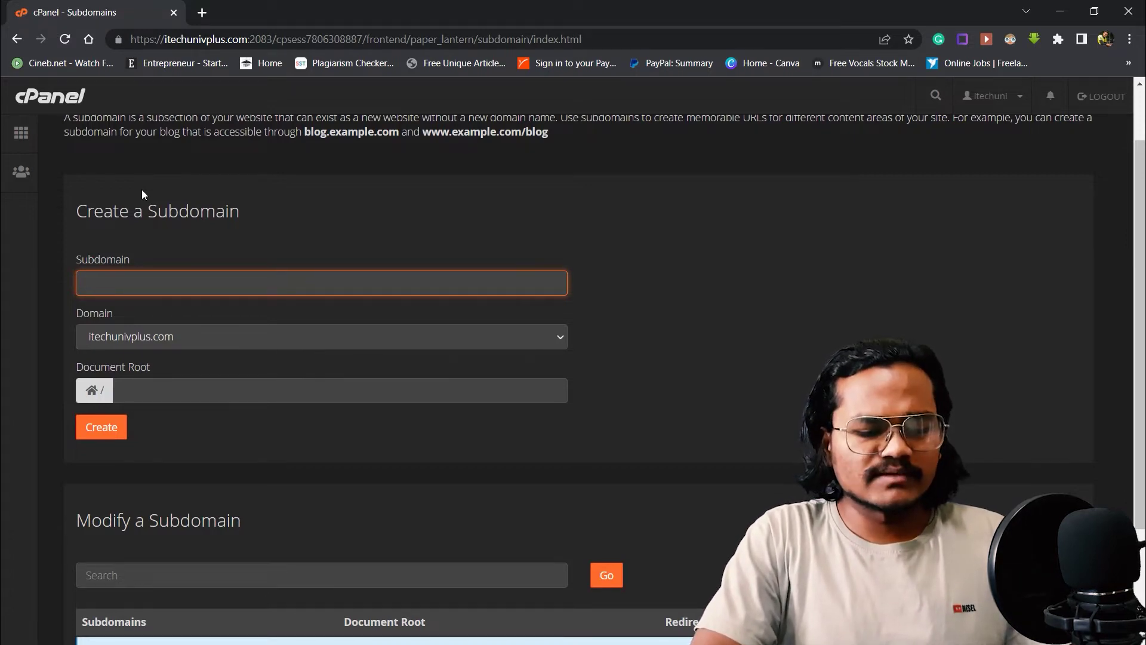
text(blog)
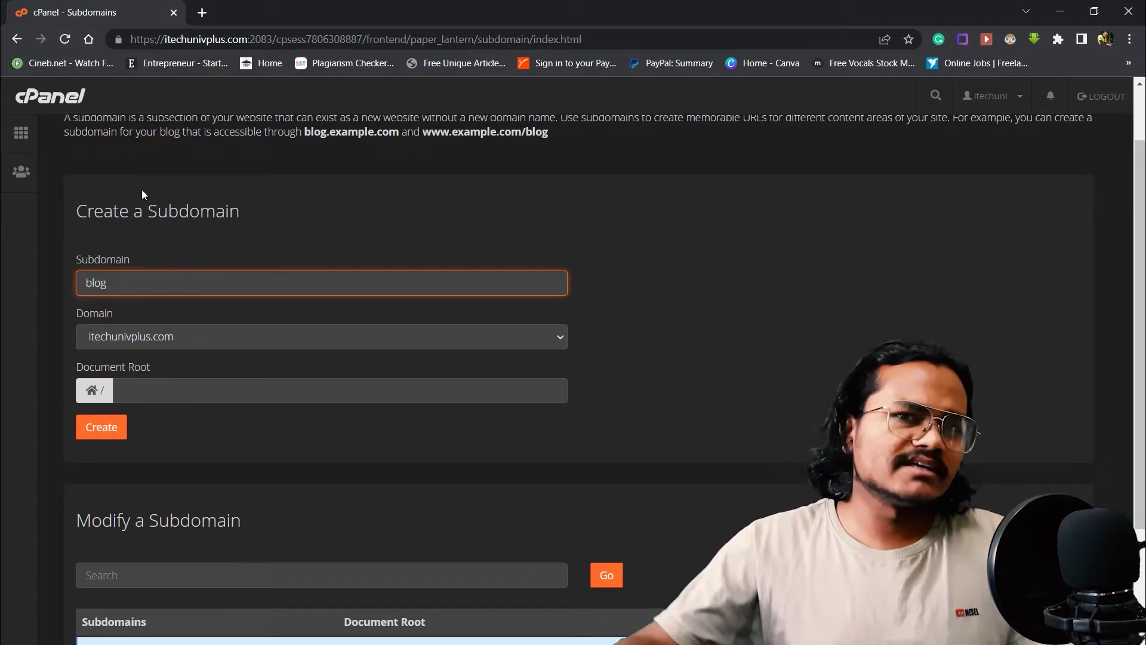
click(117, 427)
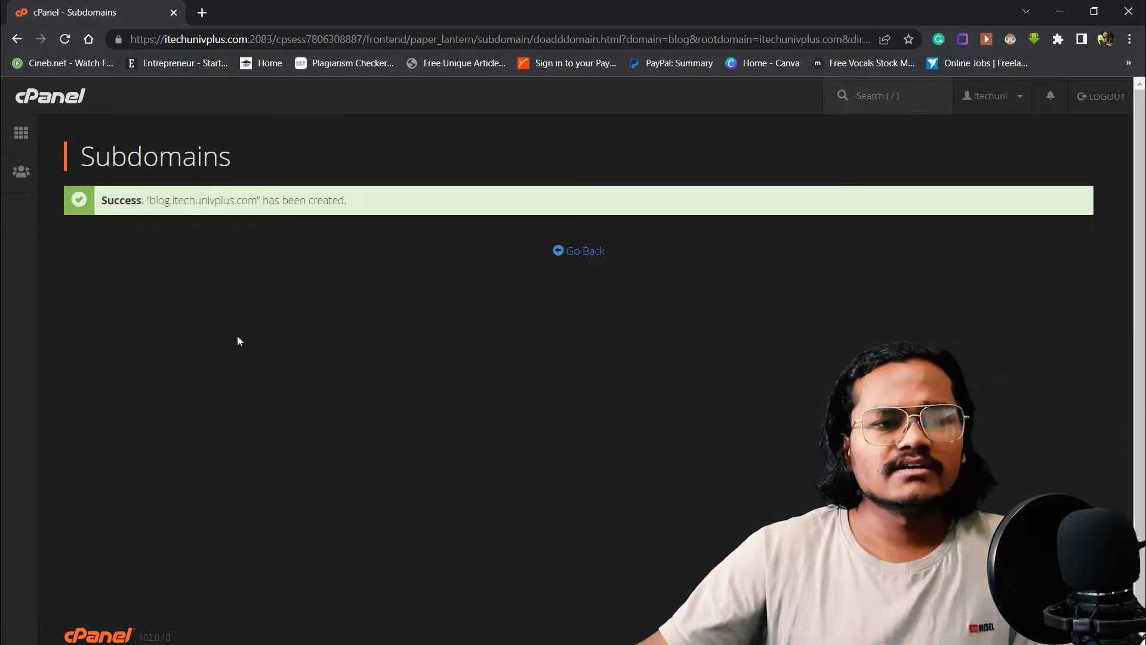
click(585, 251)
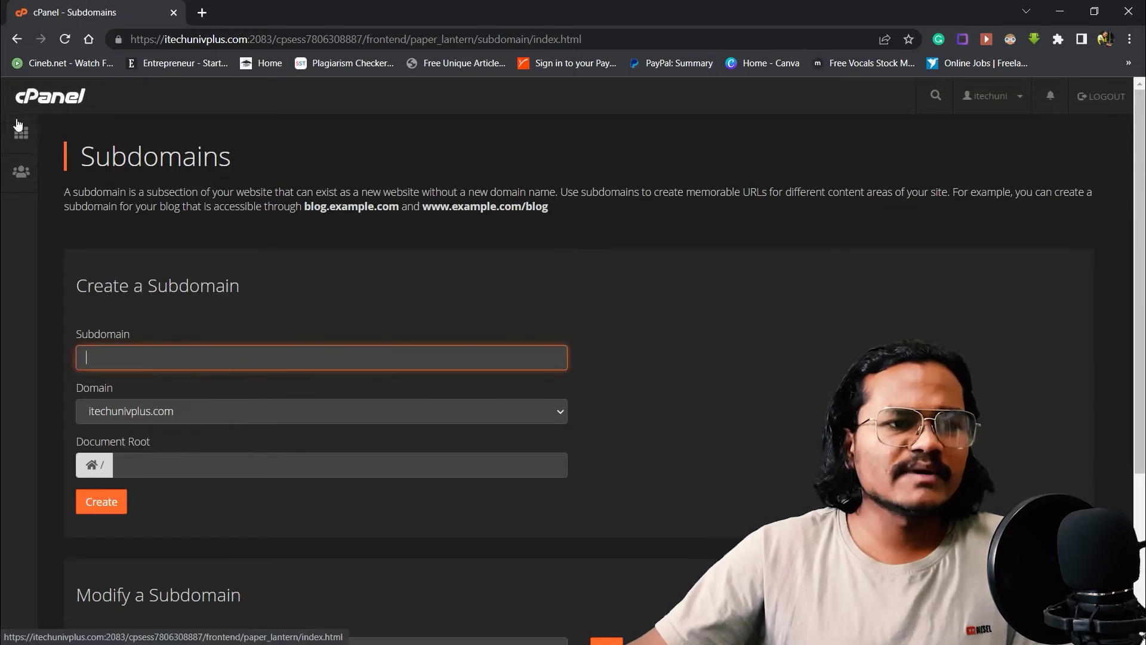
Return to the cPanel home page and open File Manager from the Files section
click(19, 127)
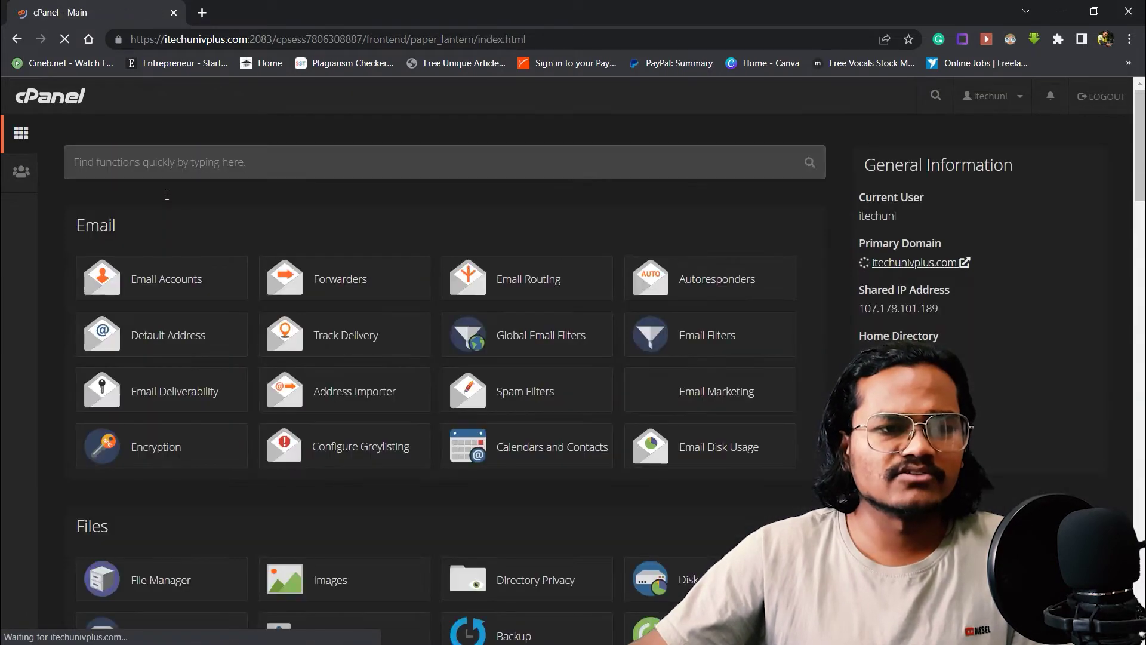
scroll(167, 199, down, 5)
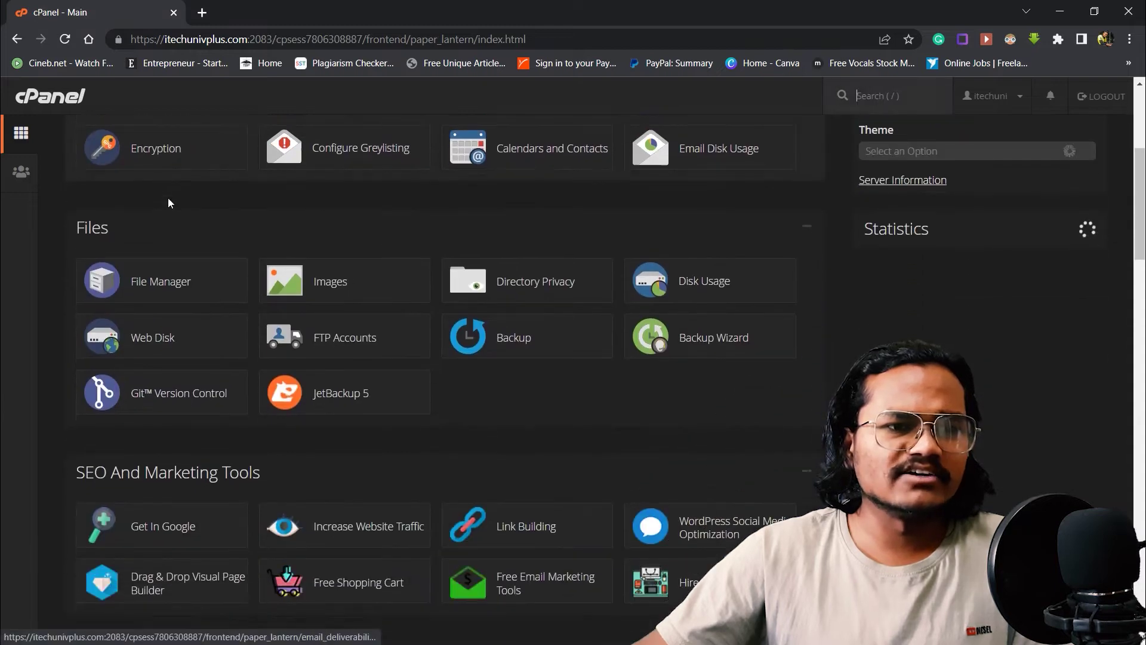
click(161, 284)
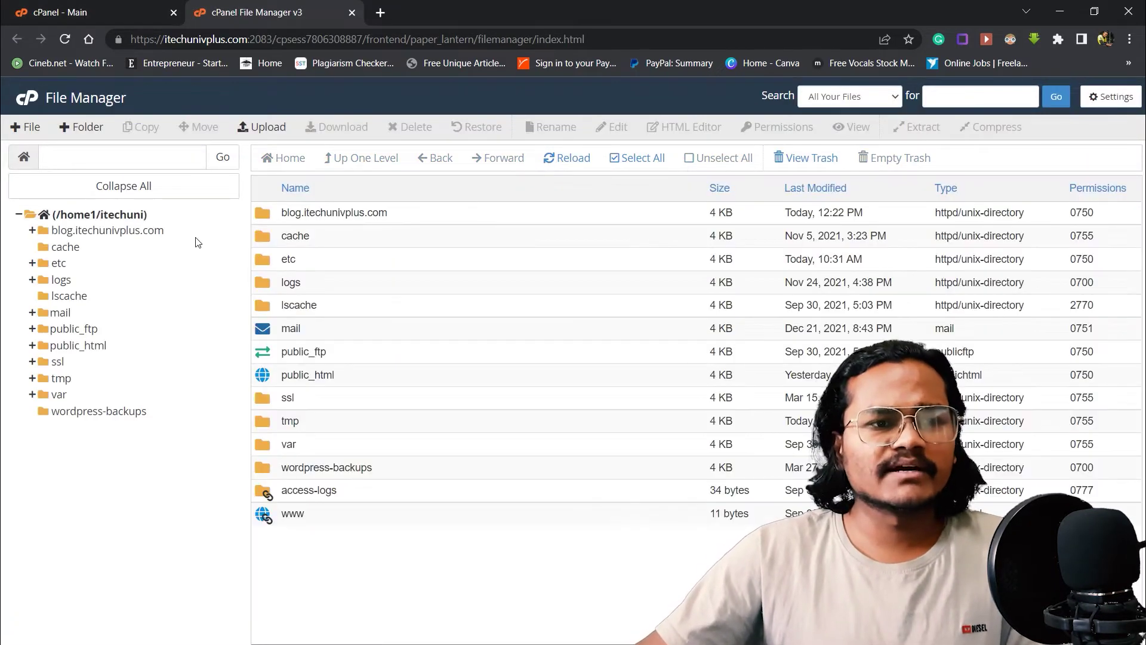
Expand the public_html folder and inspect the contents of the blog.itechunivplus.com folder
click(33, 347)
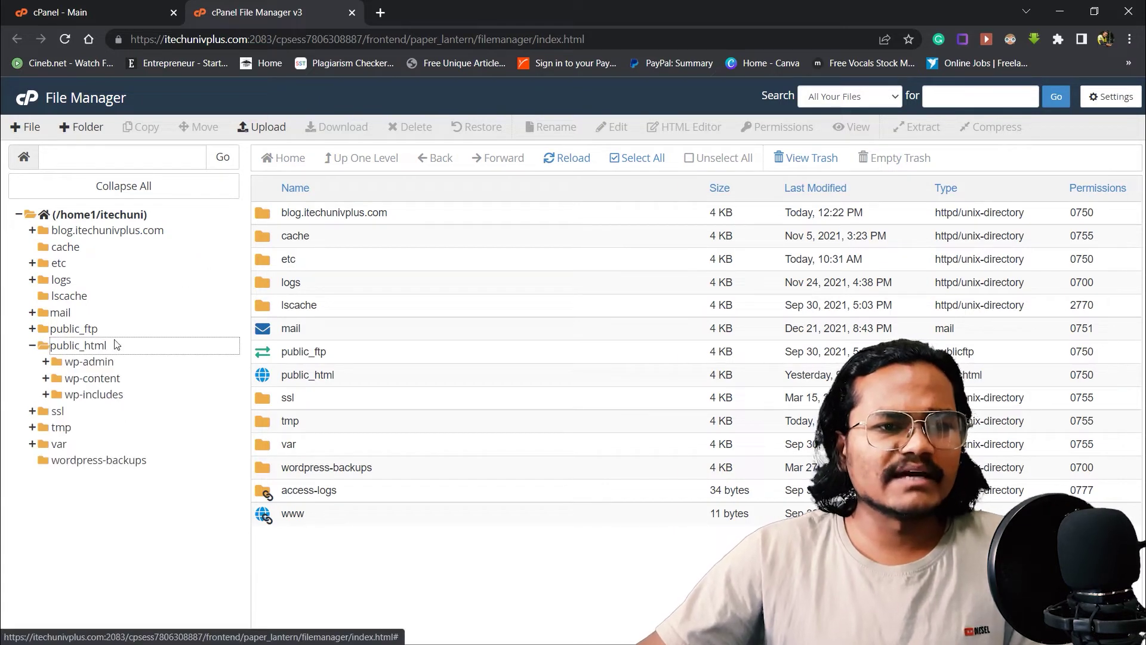
double_click(269, 216)
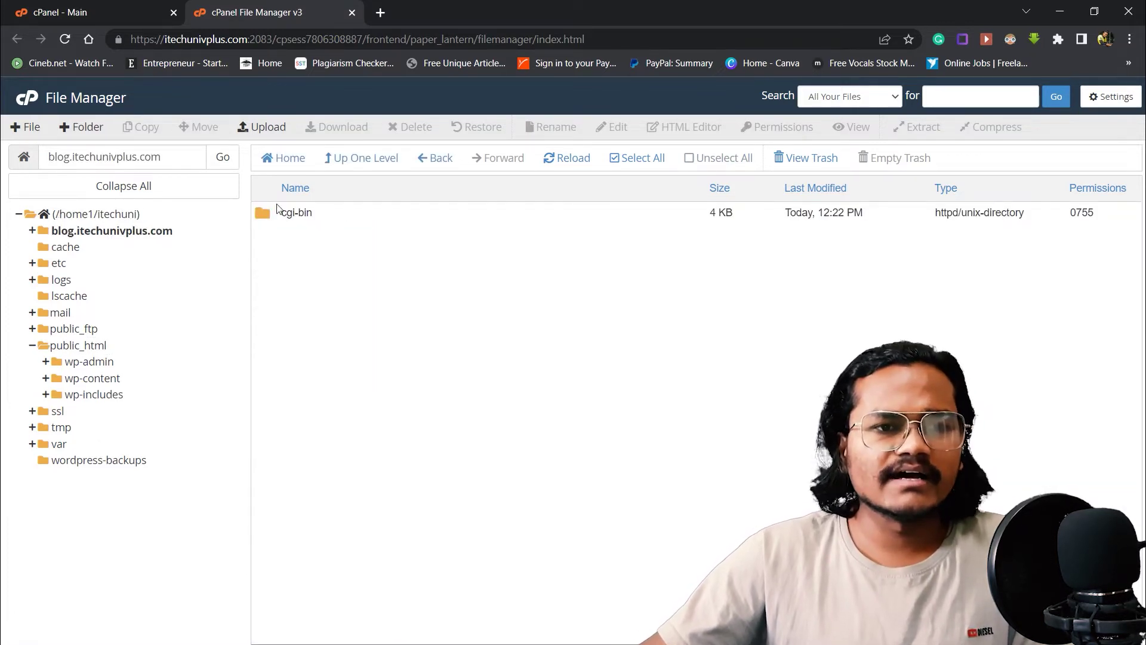
click(420, 167)
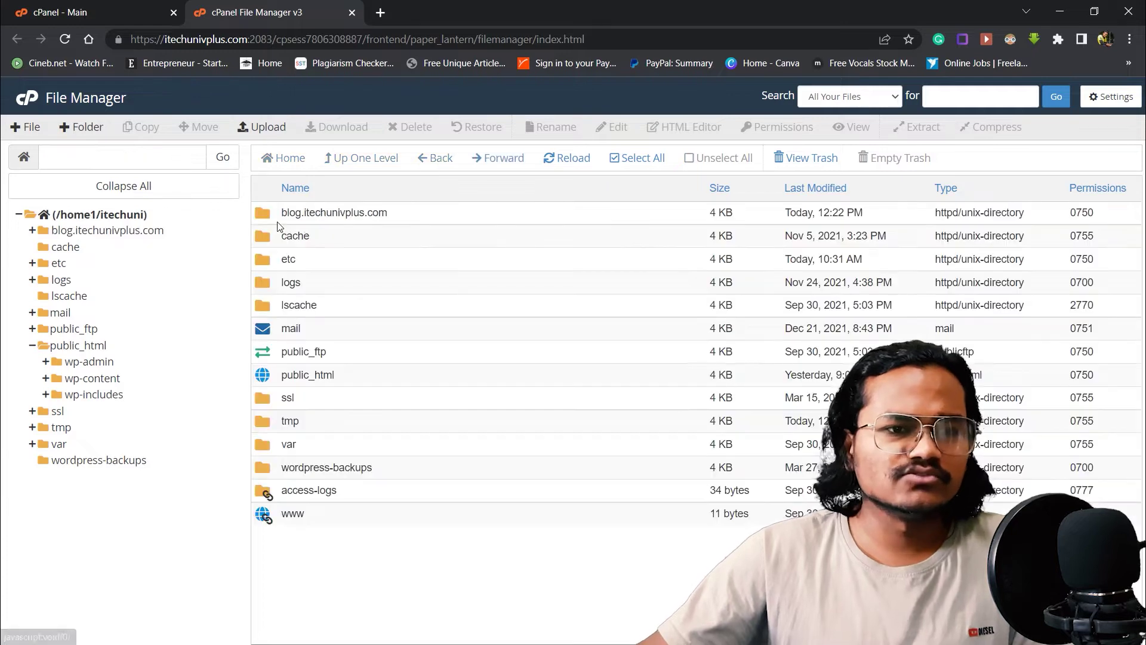
click(279, 221)
click(279, 221)
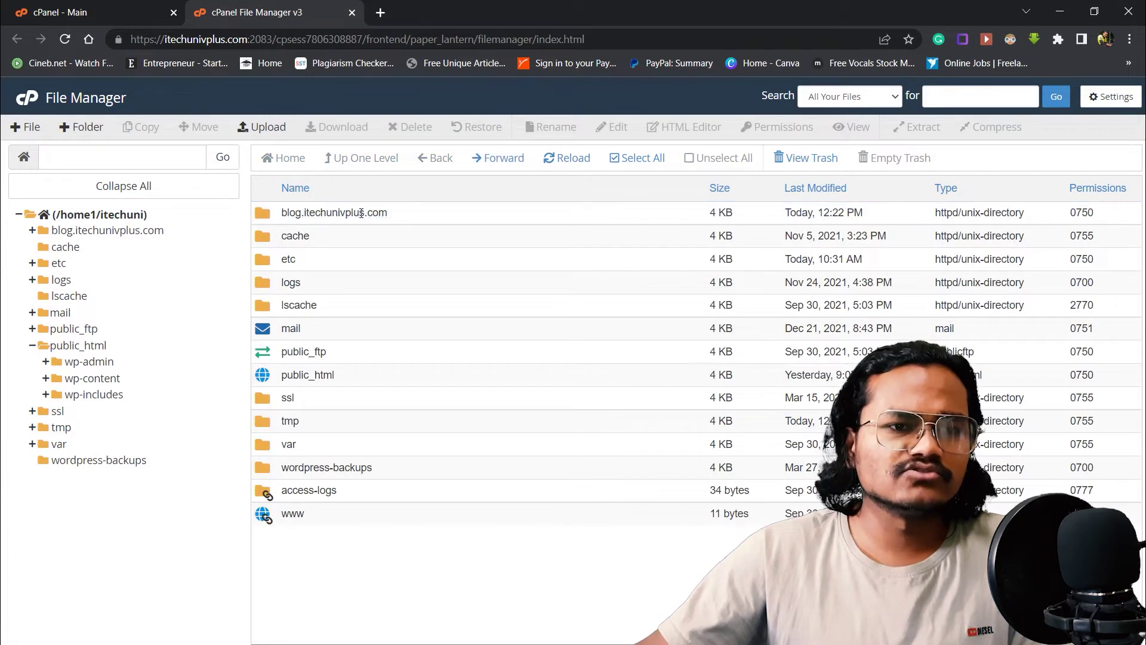
double_click(264, 215)
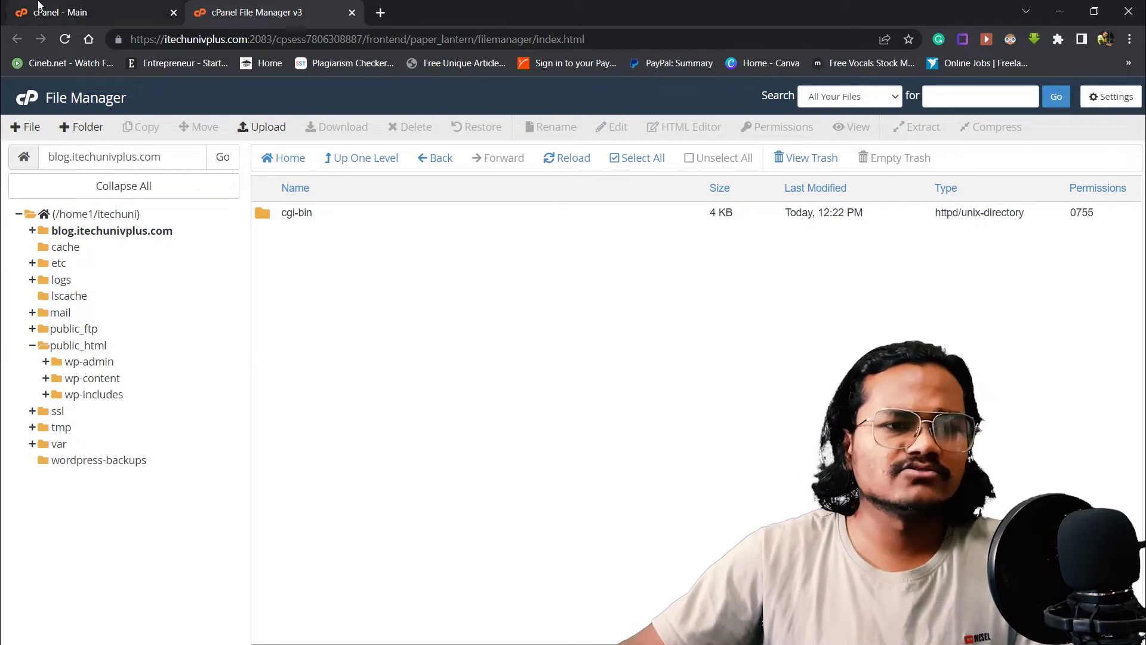
Switch back to the cPanel home page and open Subdomains from the Domains section
click(57, 12)
scroll(321, 363, down, 15)
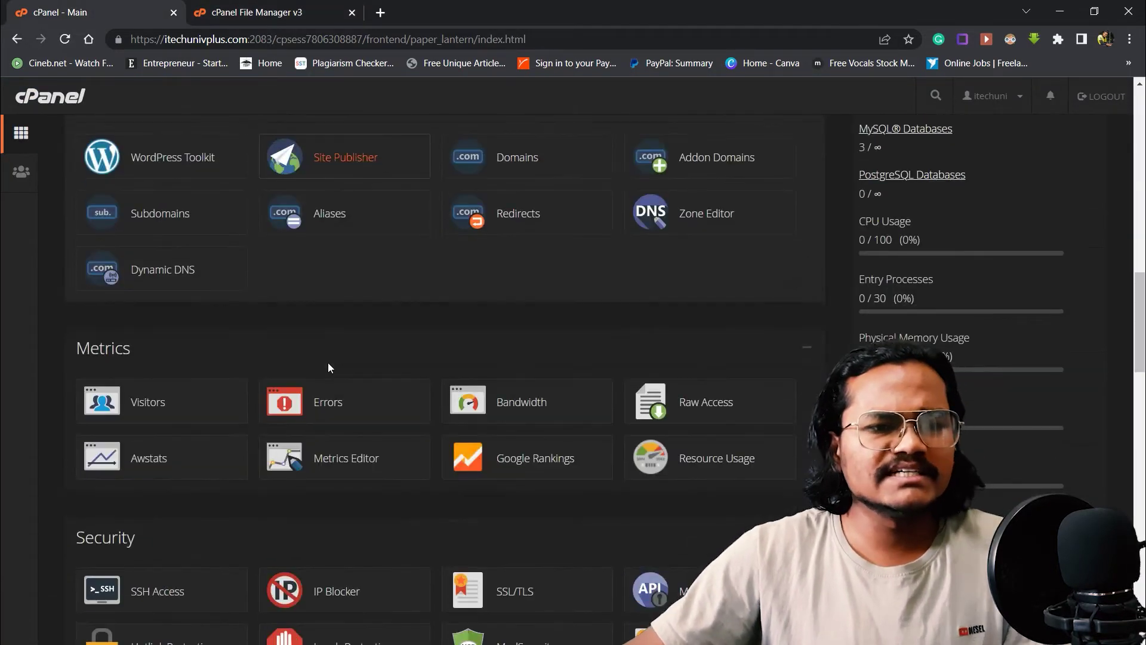
scroll(326, 362, down, 7)
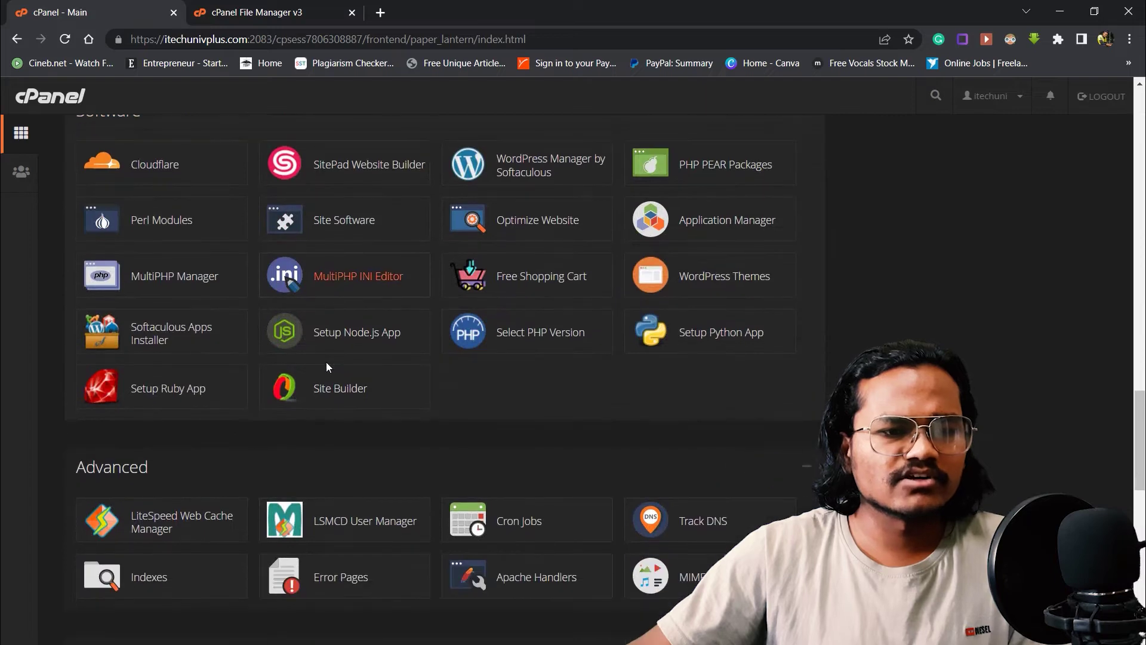
scroll(326, 361, up, 6)
scroll(326, 362, up, 6)
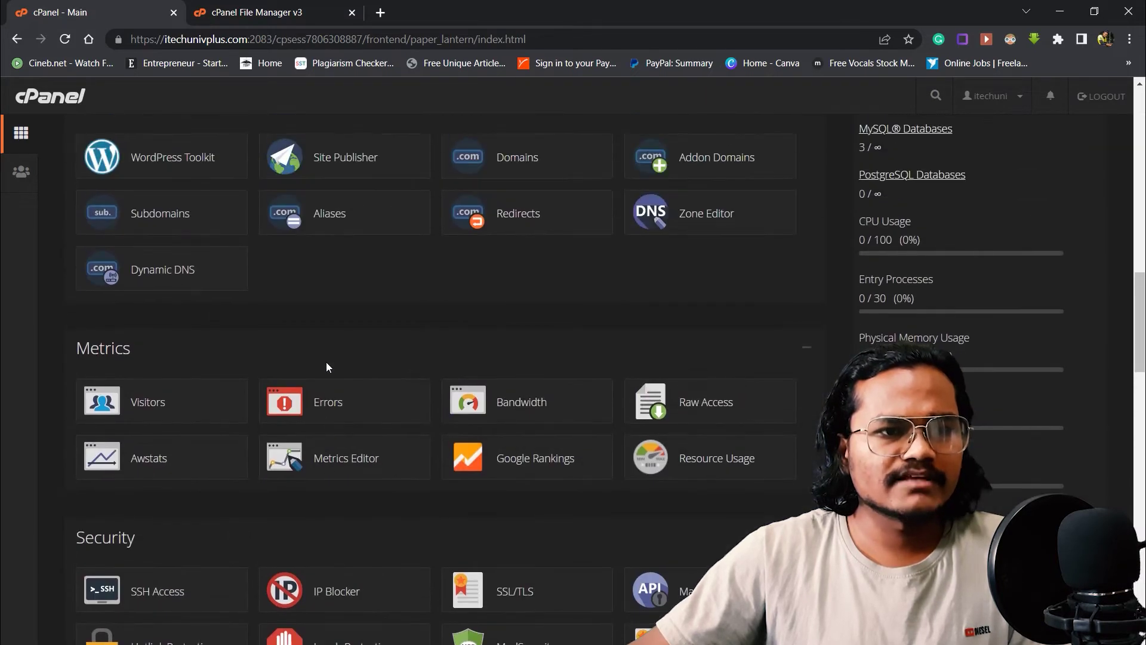
click(179, 289)
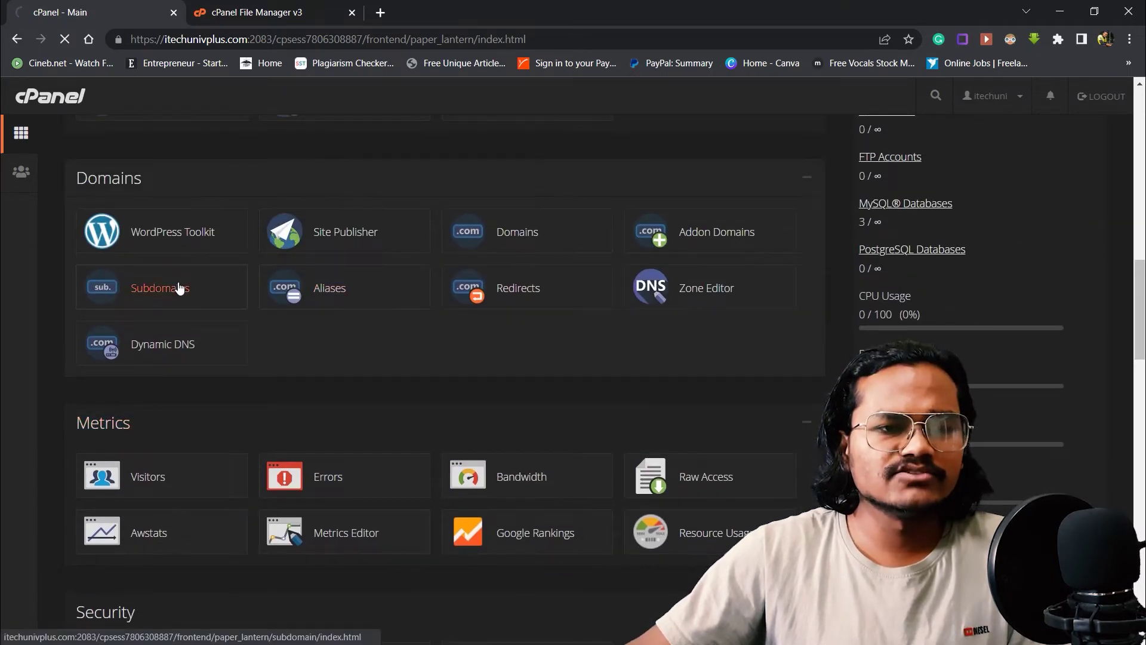
Examine the blog.itechunivplus.com entry under Modify a Subdomain, including its document root, redirection and available actions
scroll(324, 332, down, 4)
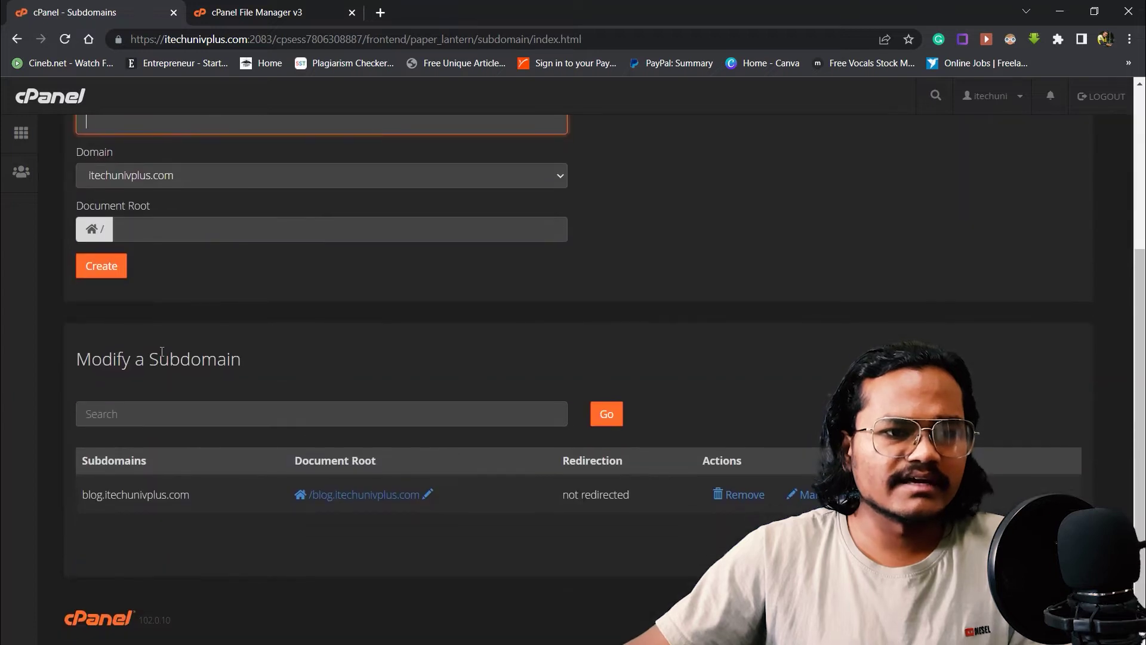
triple_click(152, 353)
click(280, 357)
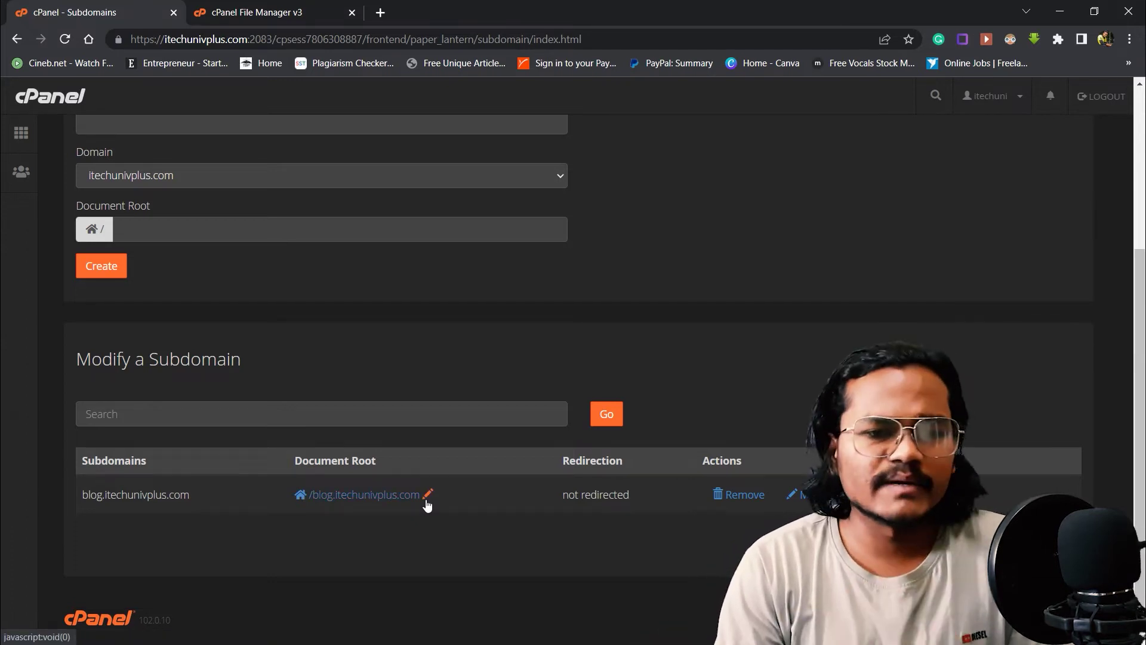
double_click(604, 494)
drag(604, 495, 562, 496)
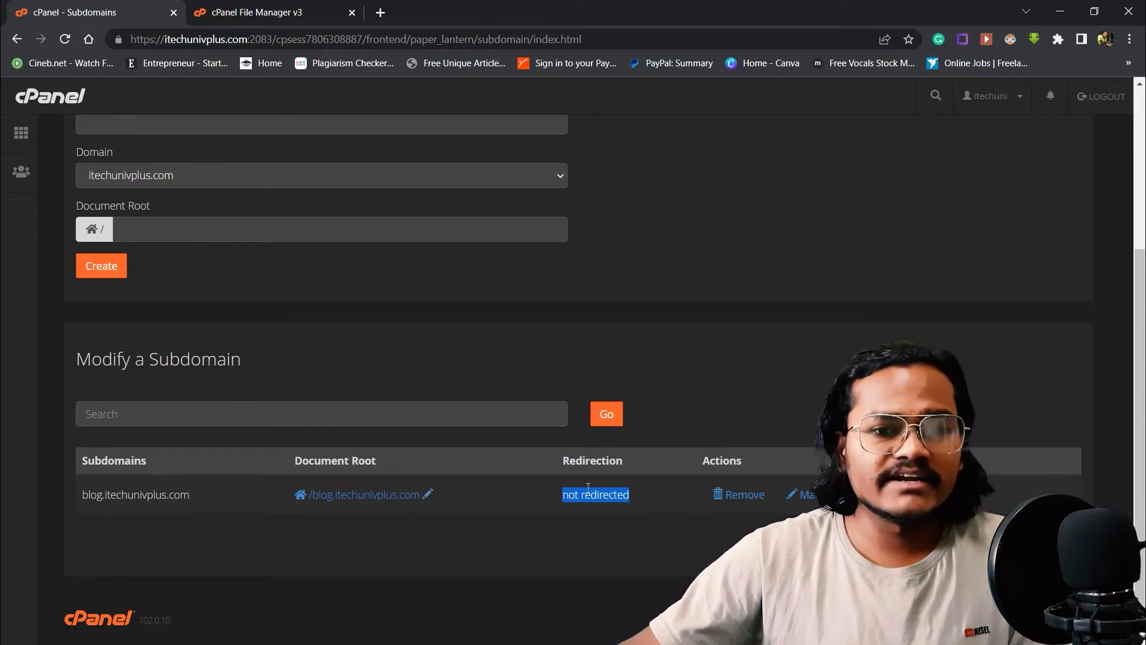
click(588, 488)
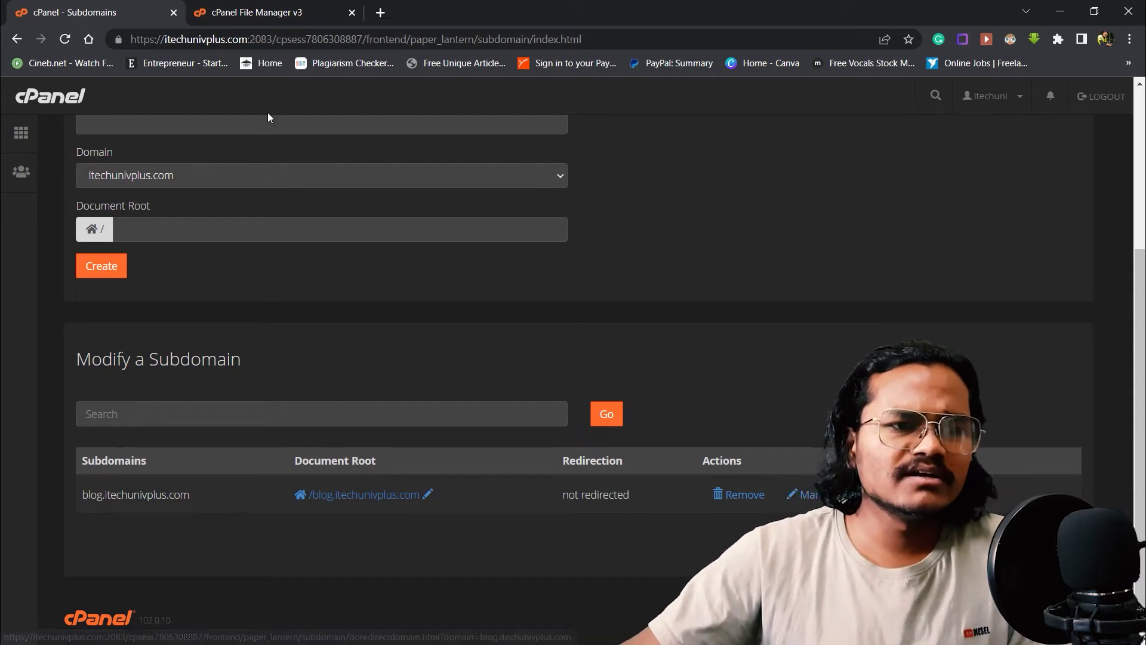
scroll(174, 156, up, 1)
scroll(173, 161, down, 1)
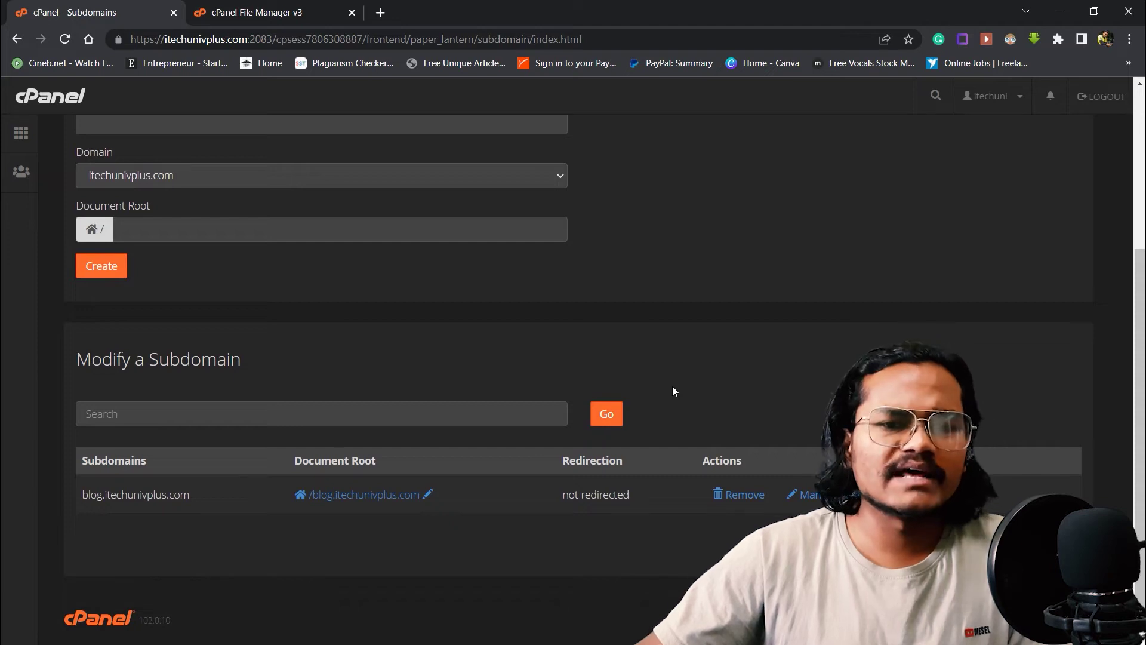
Remove the subdomain blog.itechunivplus.com permanently, confirming the deletion
click(727, 497)
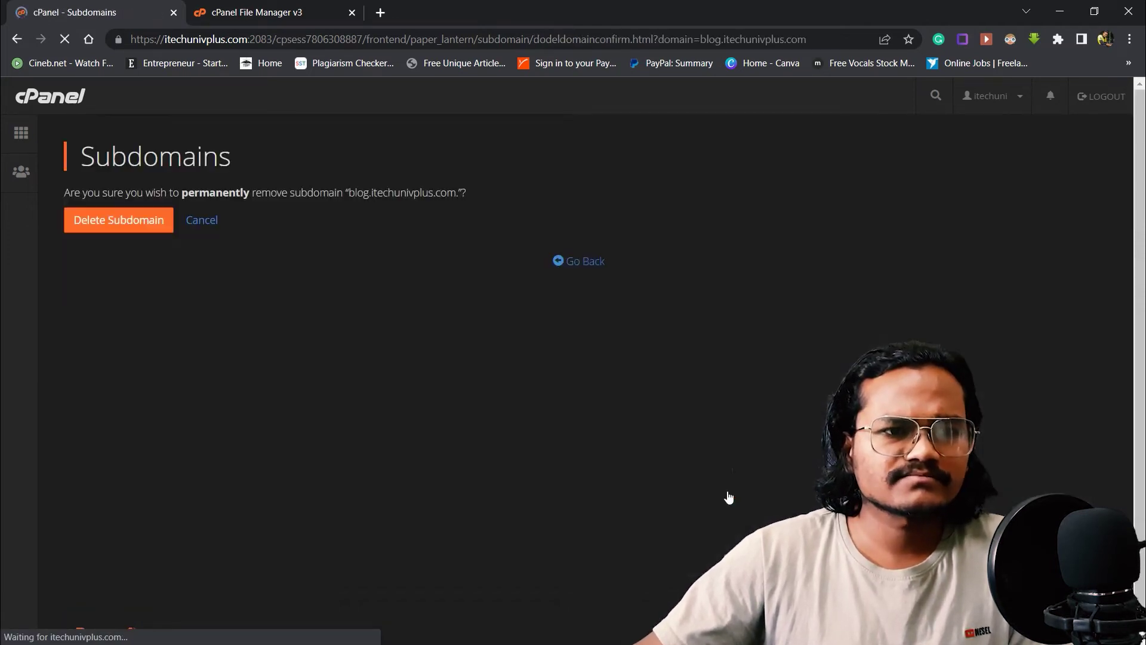
click(136, 226)
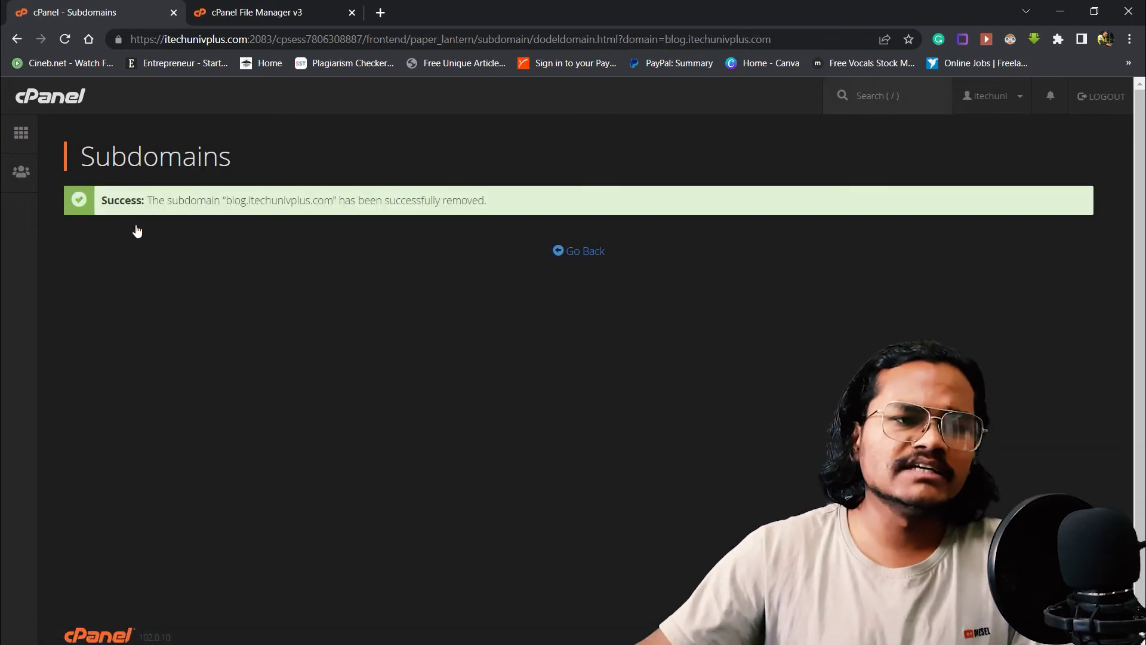
Return to the cPanel home page and look over its general information and tool sections
click(16, 128)
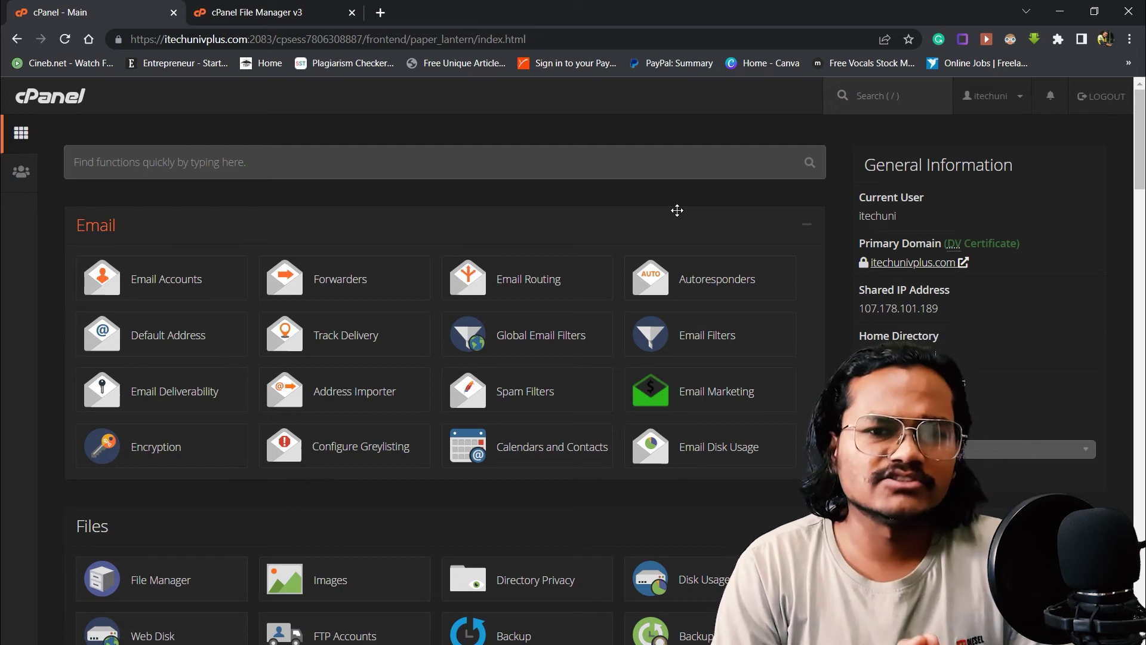
key(slash)
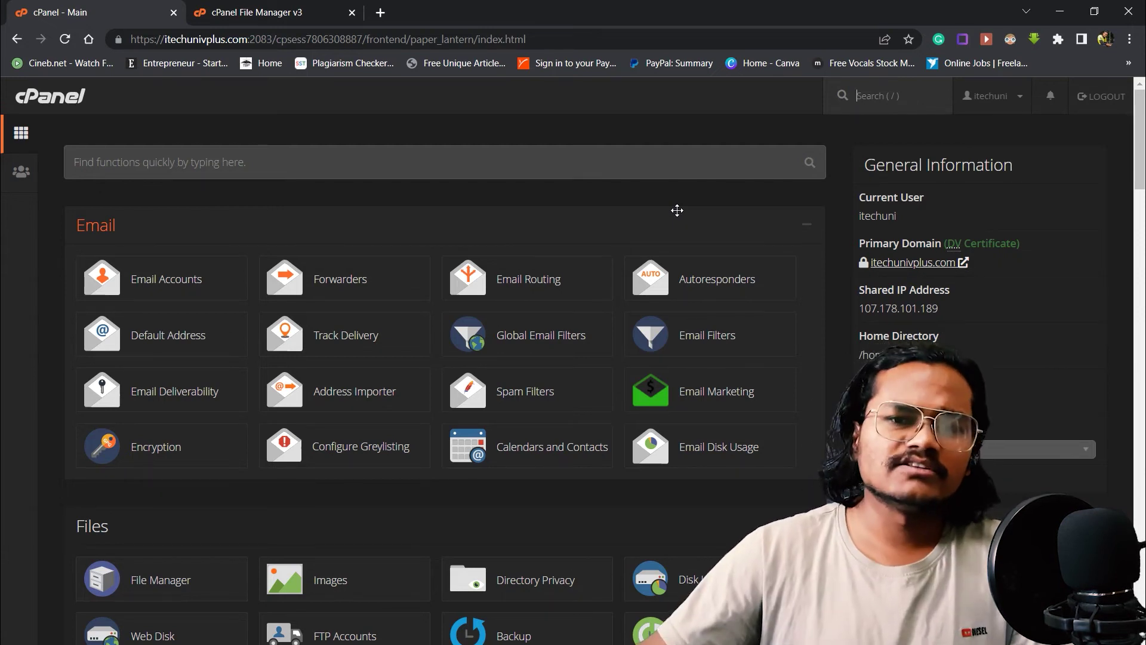
scroll(941, 296, down, 3)
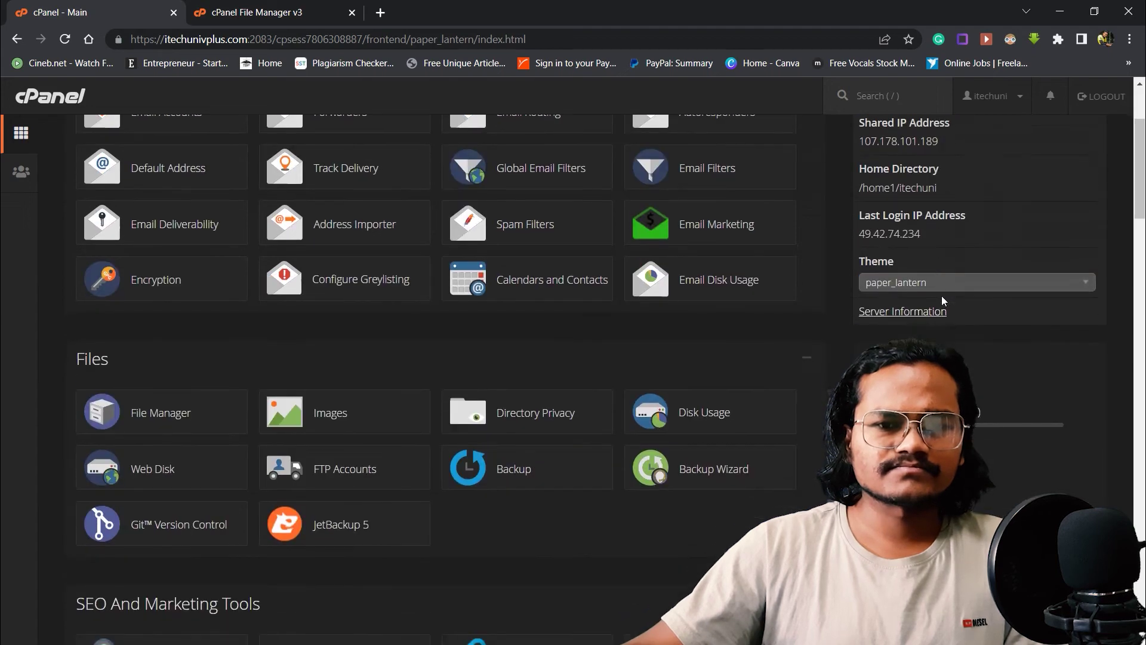
scroll(941, 296, down, 3)
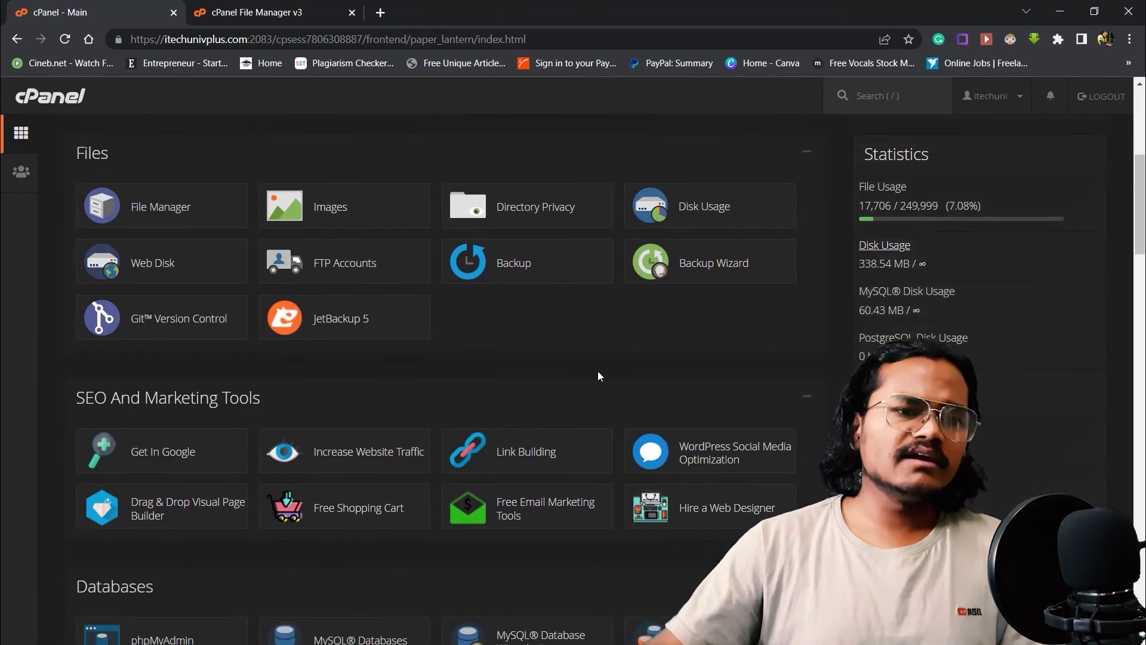